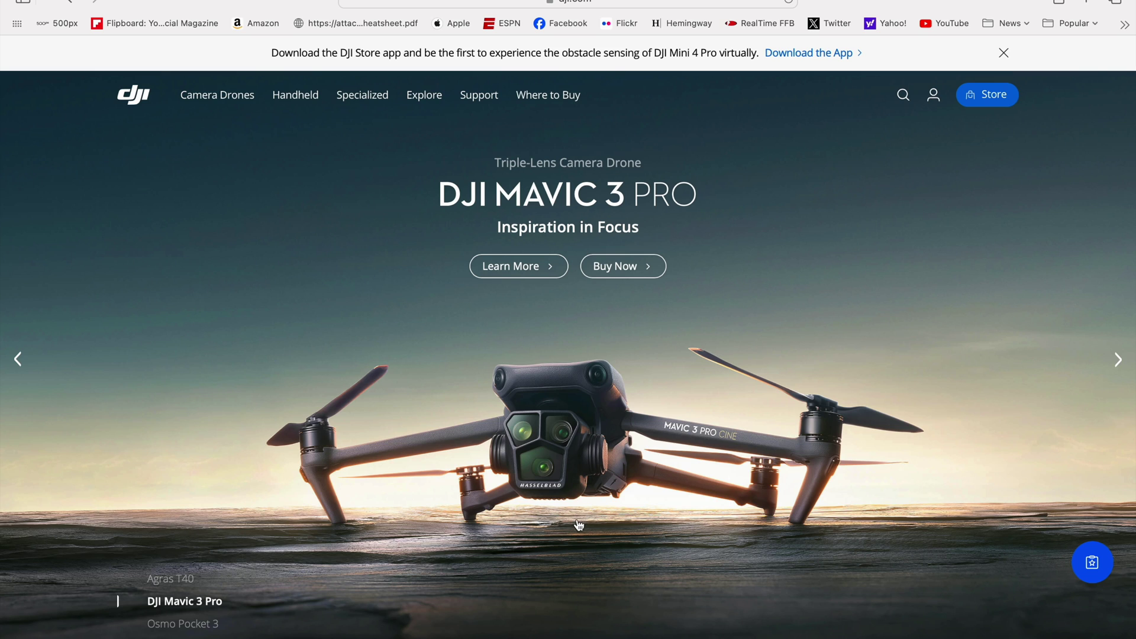
- Open DJI's Download Center from the footer of the DJI website
scroll(578, 526, "down", 20)
scroll(579, 526, "down", 10)
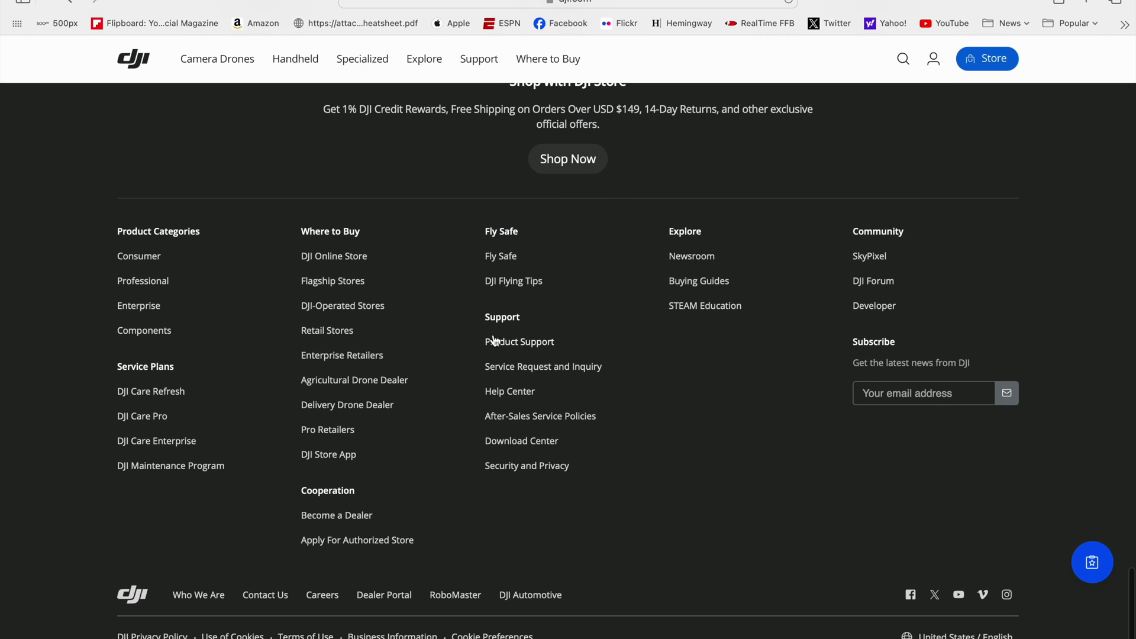
left_click(514, 445)
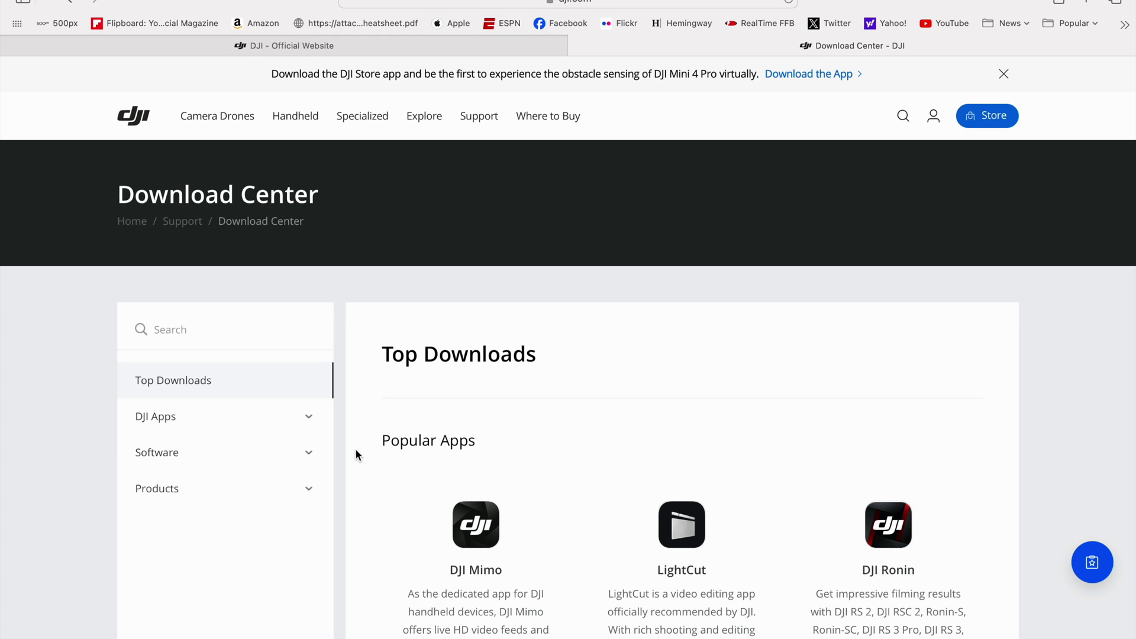
- Expand Products and DJI Mic Series in the sidebar, then open the DJI Mic 2 page
scroll(237, 564, "down", 1)
scroll(238, 565, "down", 1)
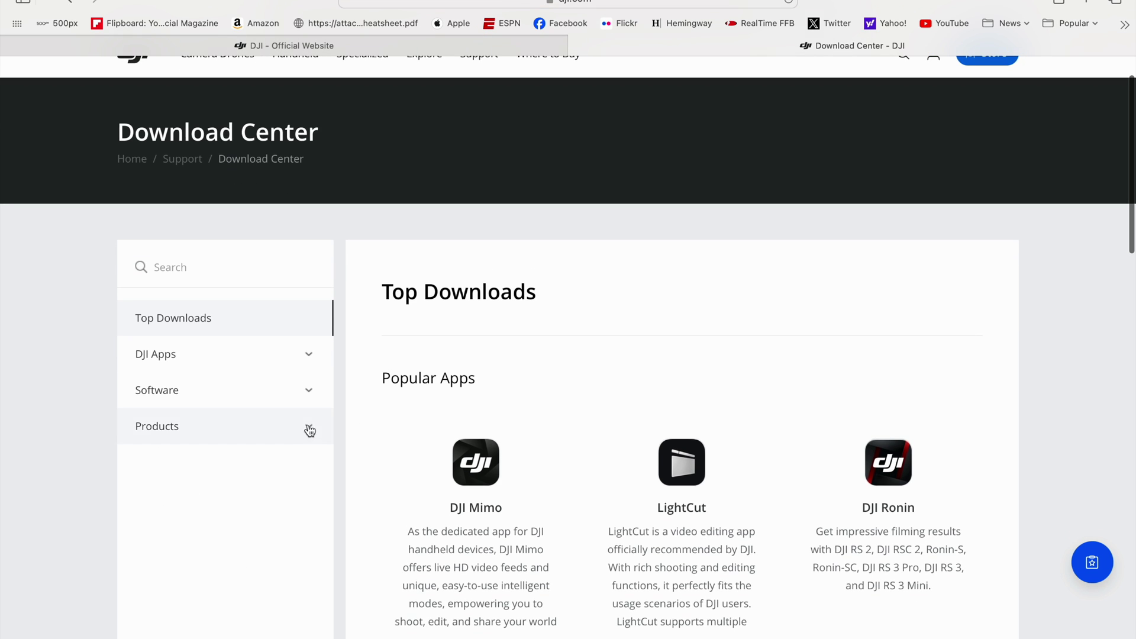
left_click(308, 427)
scroll(256, 503, "down", 6)
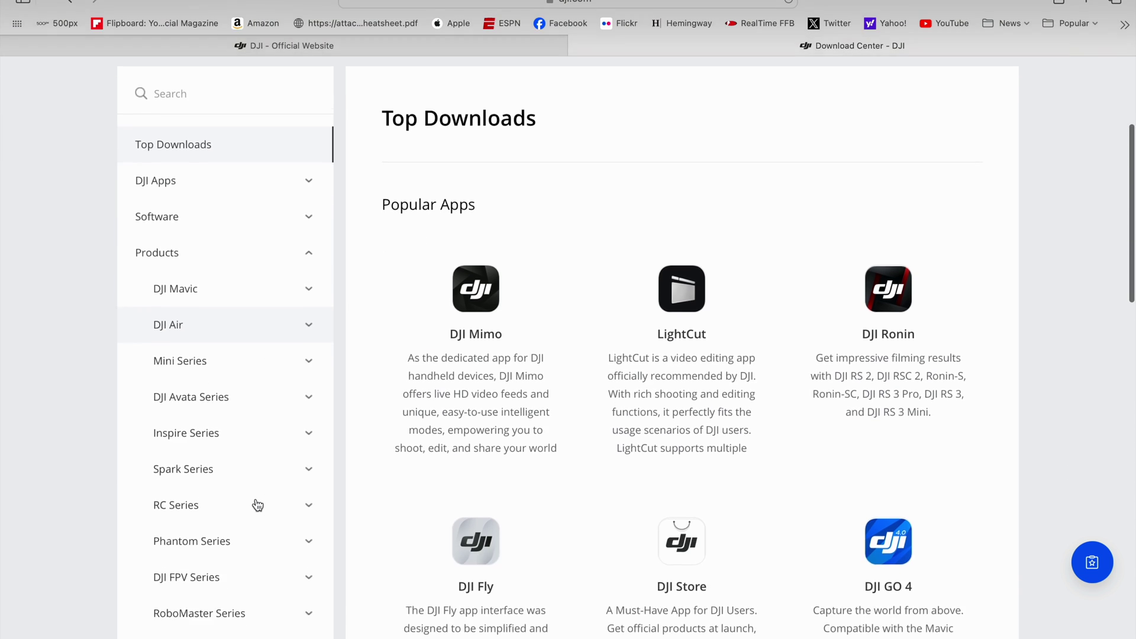
scroll(258, 505, "down", 5)
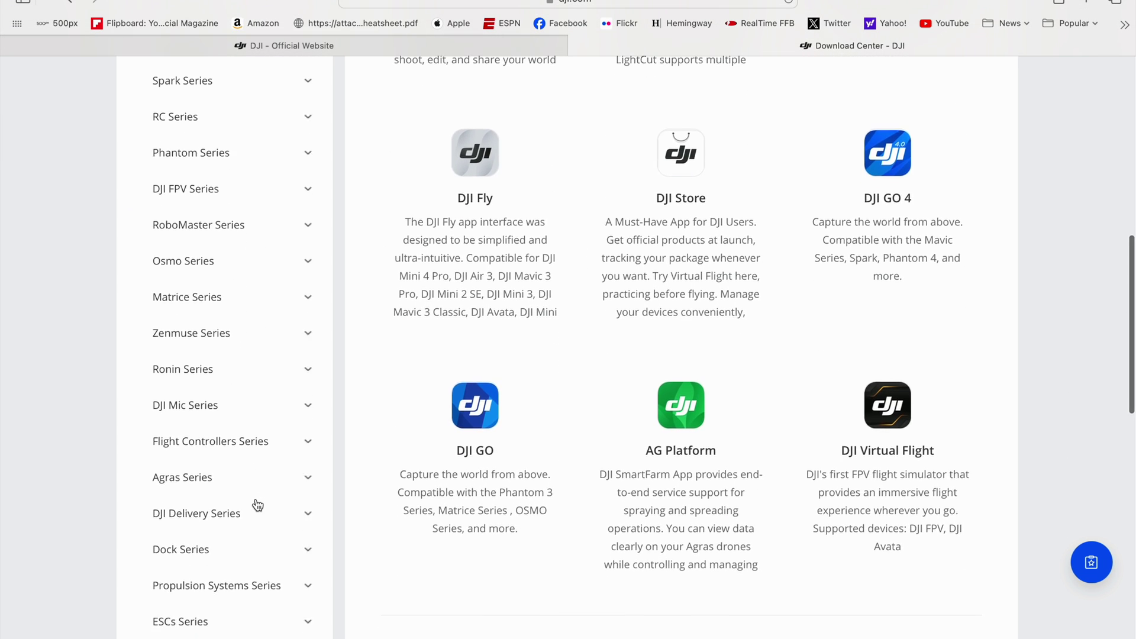
scroll(260, 506, "down", 1)
scroll(249, 473, "up", 1)
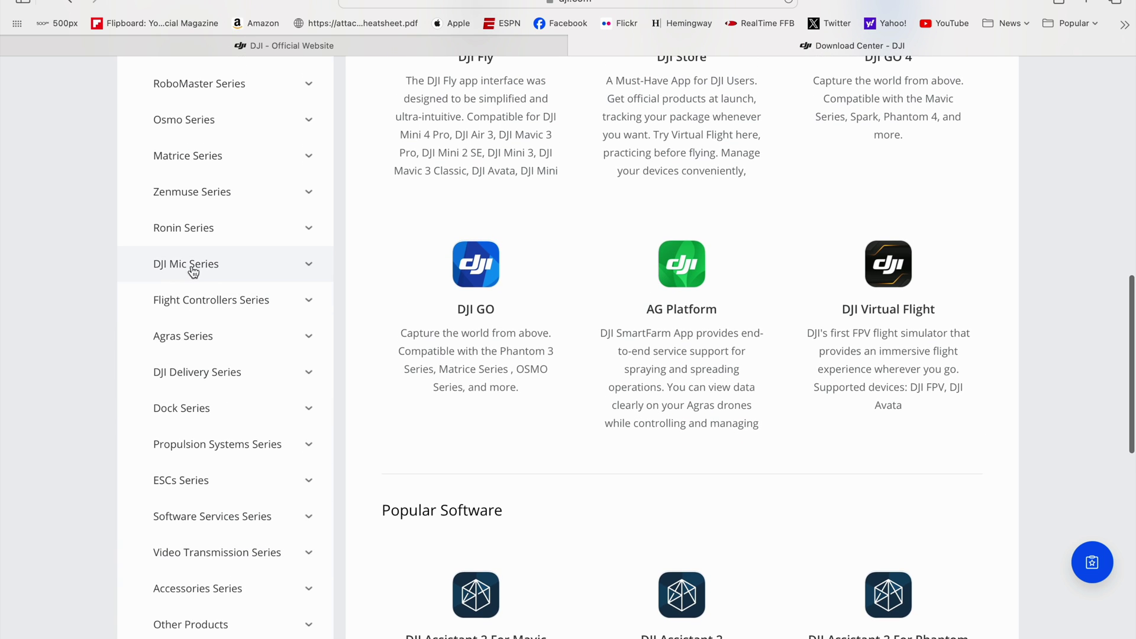
left_click(310, 268)
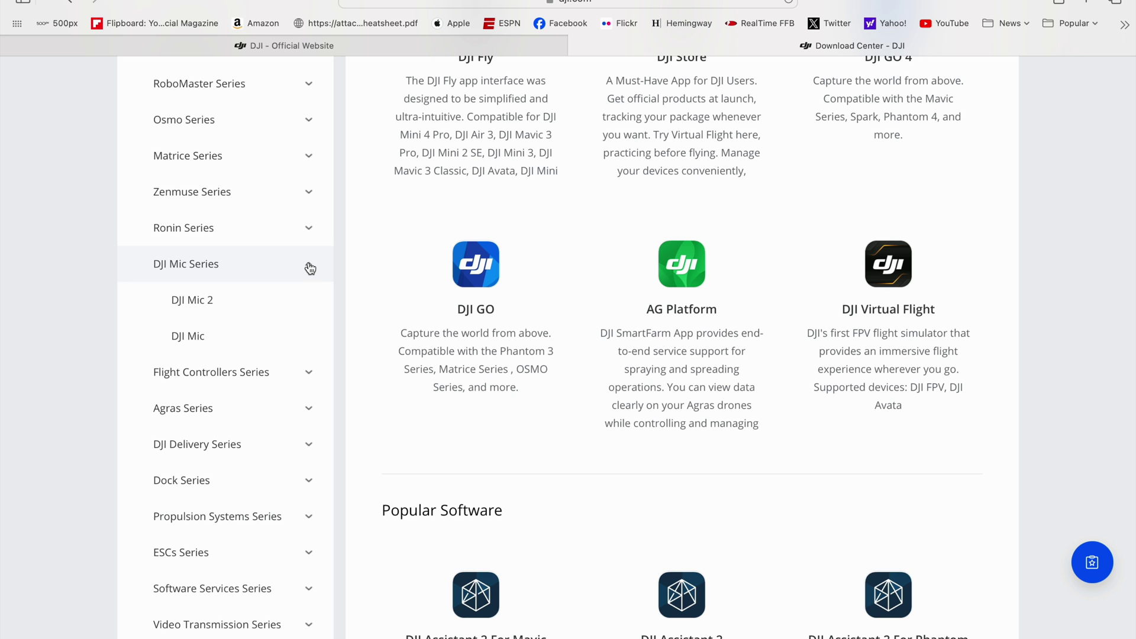
left_click(200, 301)
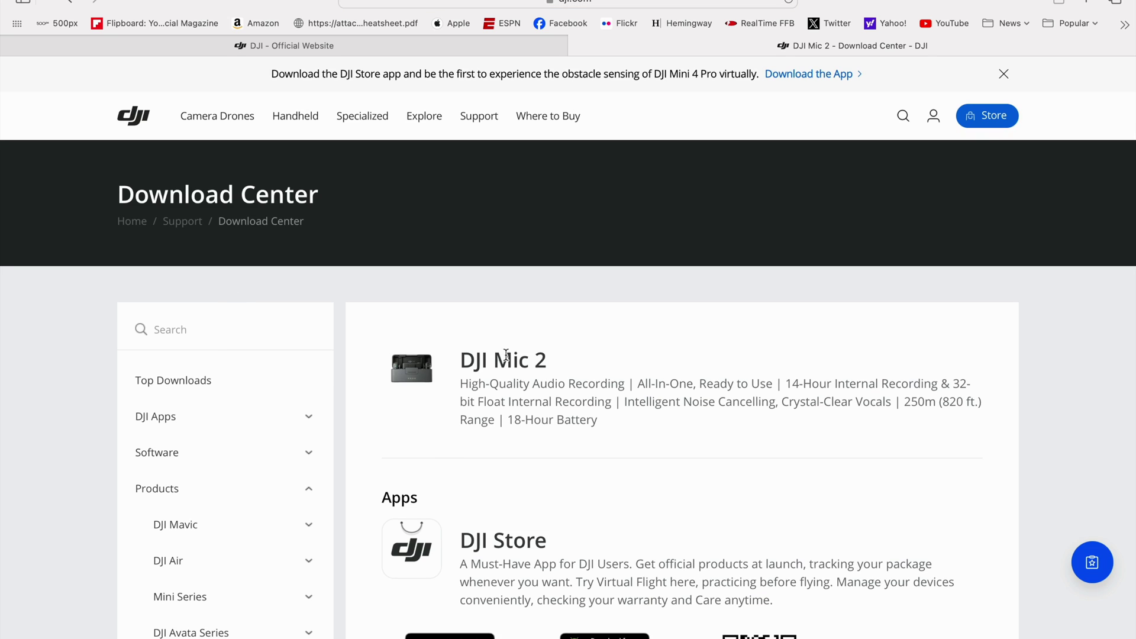
- Scroll the DJI Mic 2 page down to the v04.03.08.31 receiver and transmitter firmware downloads
scroll(562, 463, "down", 6)
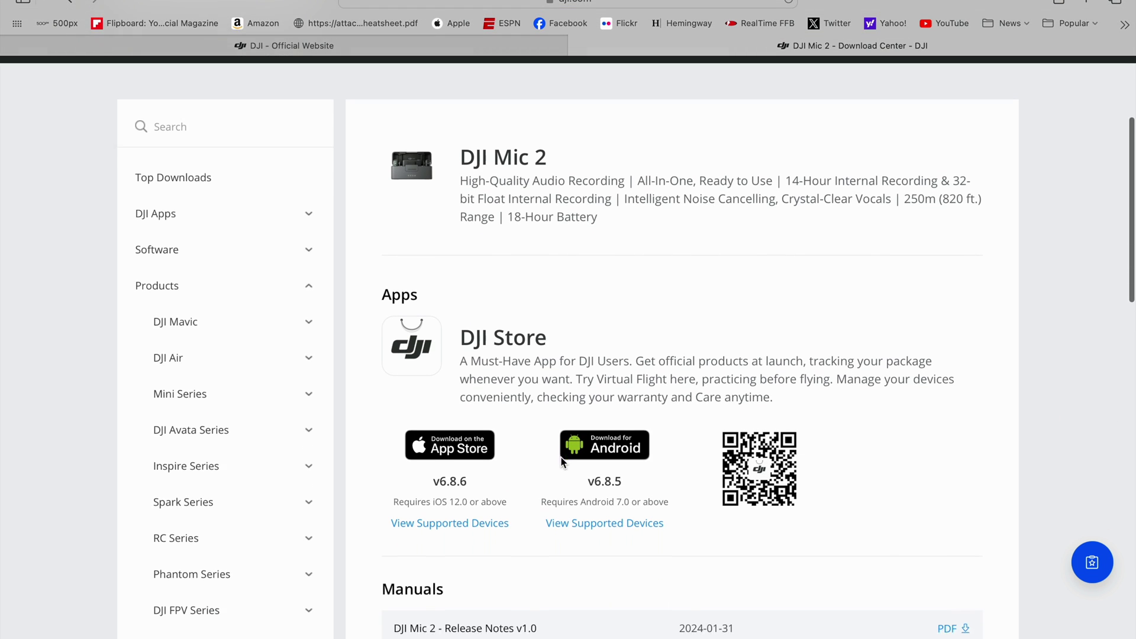
scroll(562, 463, "down", 5)
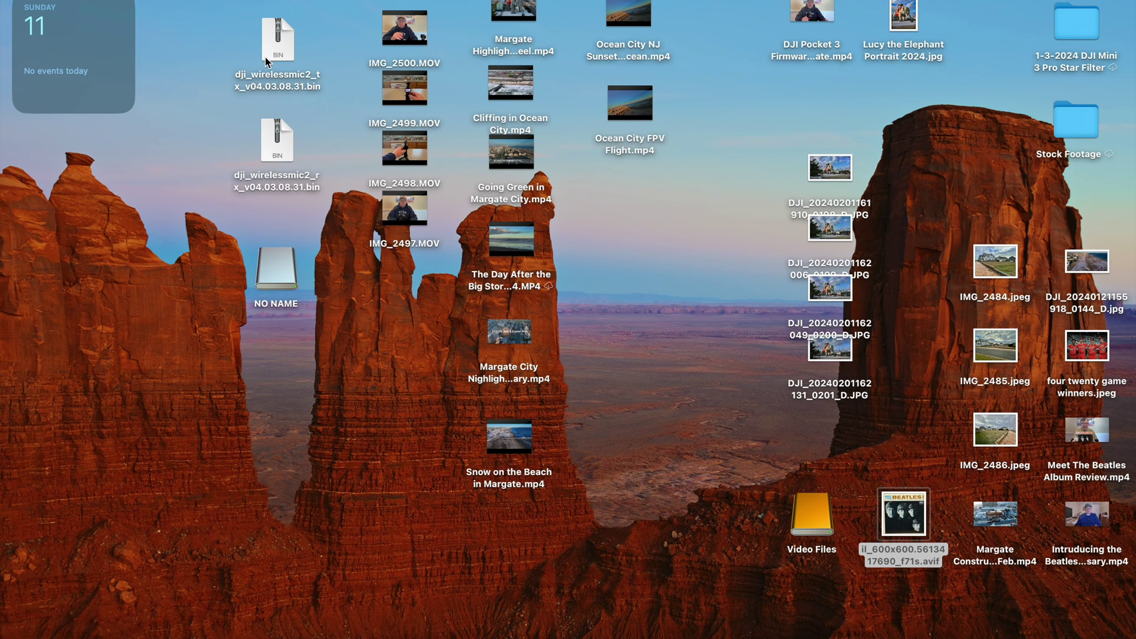
- Drag the transmitter firmware .bin from the desktop onto the NO NAME drive
left_click_drag(265, 57, 279, 278)
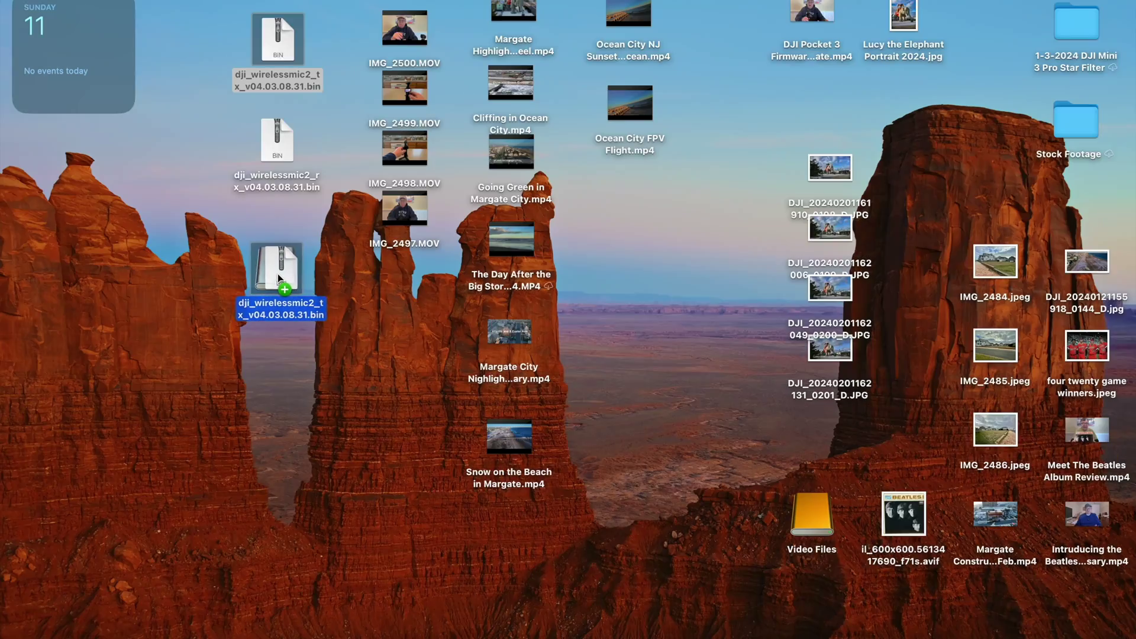
- Focus the desktop and eject the NO NAME drive from its context menu
left_click(276, 51)
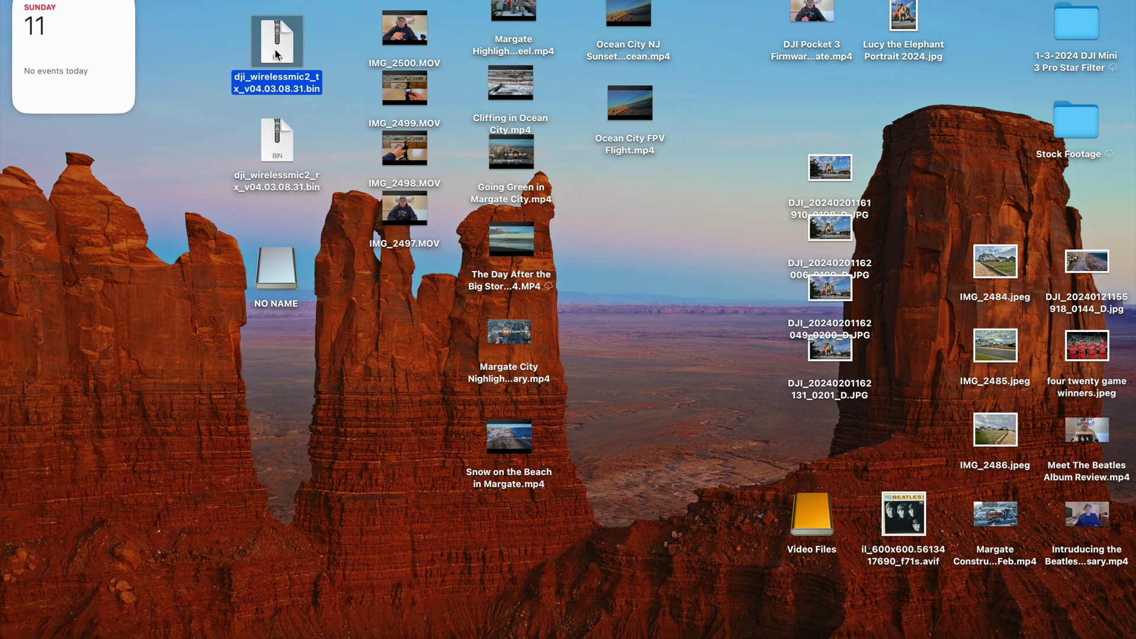
right_click(275, 272)
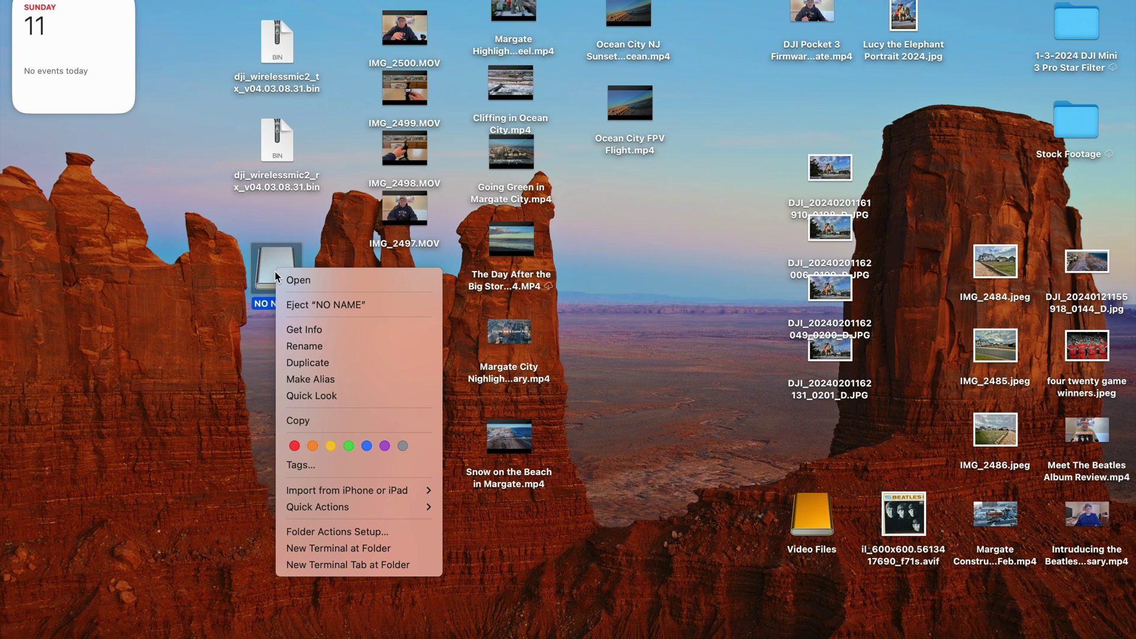
left_click(294, 311)
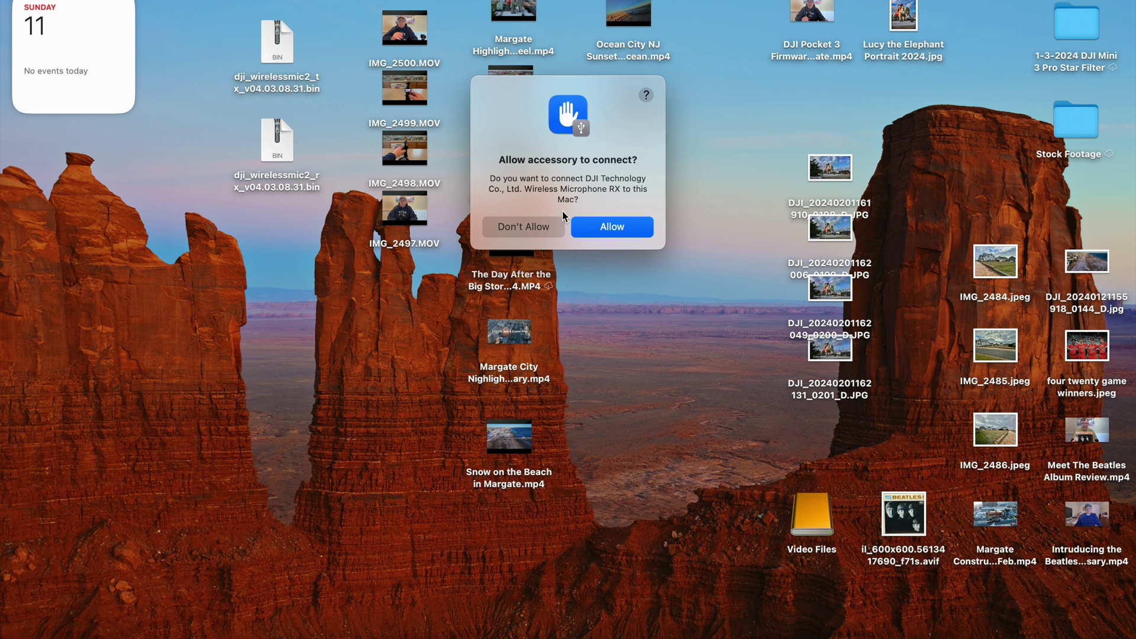
- Allow the DJI Wireless Microphone RX to connect, then Quick Look the receiver firmware .bin
left_click(611, 228)
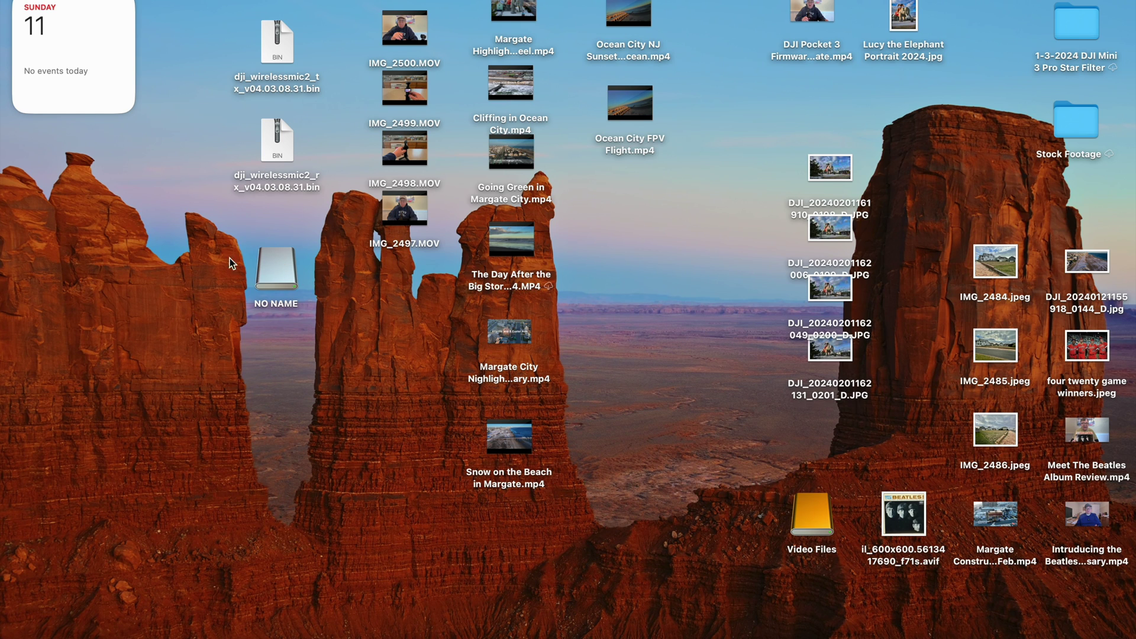
left_click(277, 151)
key("space")
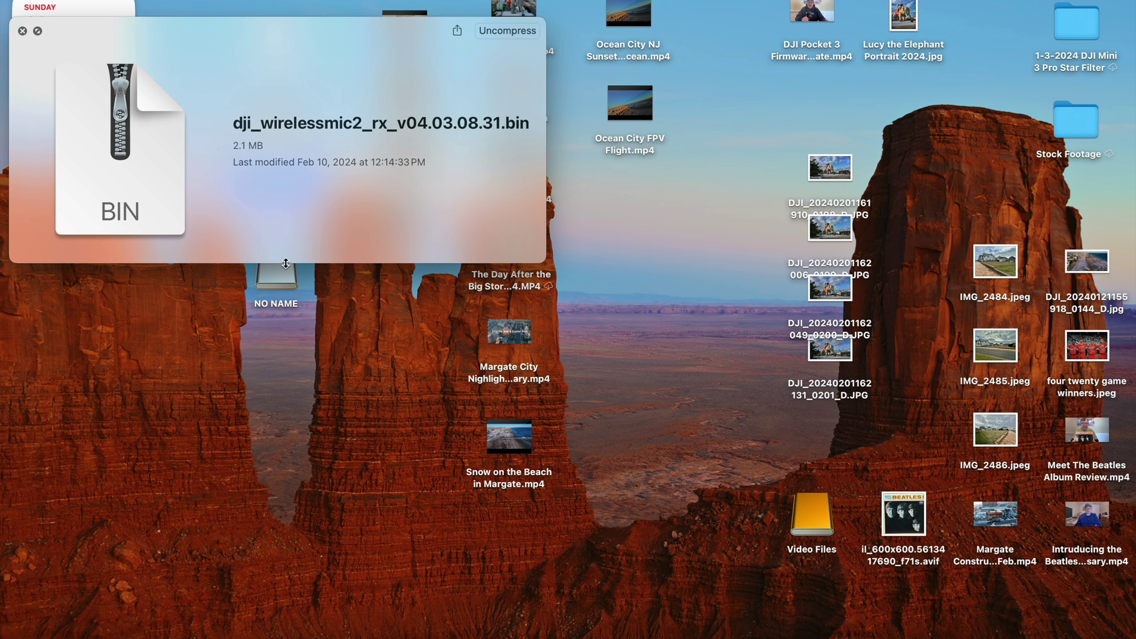
- Copy dji_wirelessmic2_rx_v04.03.08.31.bin onto the NO NAME drive and close the drive's window
left_click(22, 31)
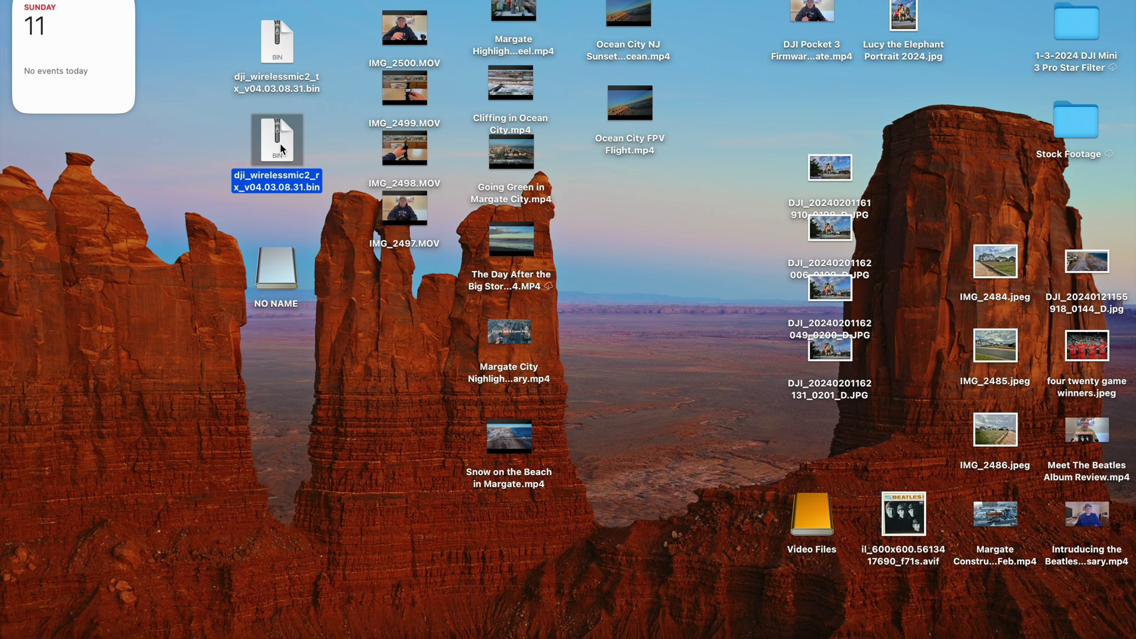
left_click_drag(280, 147, 270, 198)
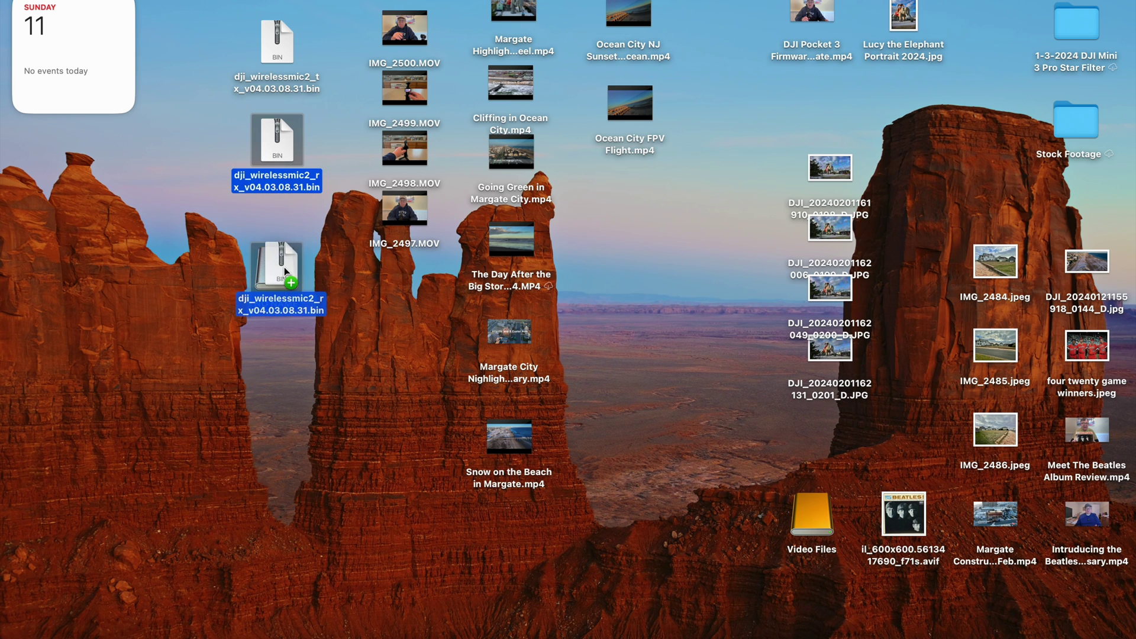
left_click_drag(284, 271, 279, 273)
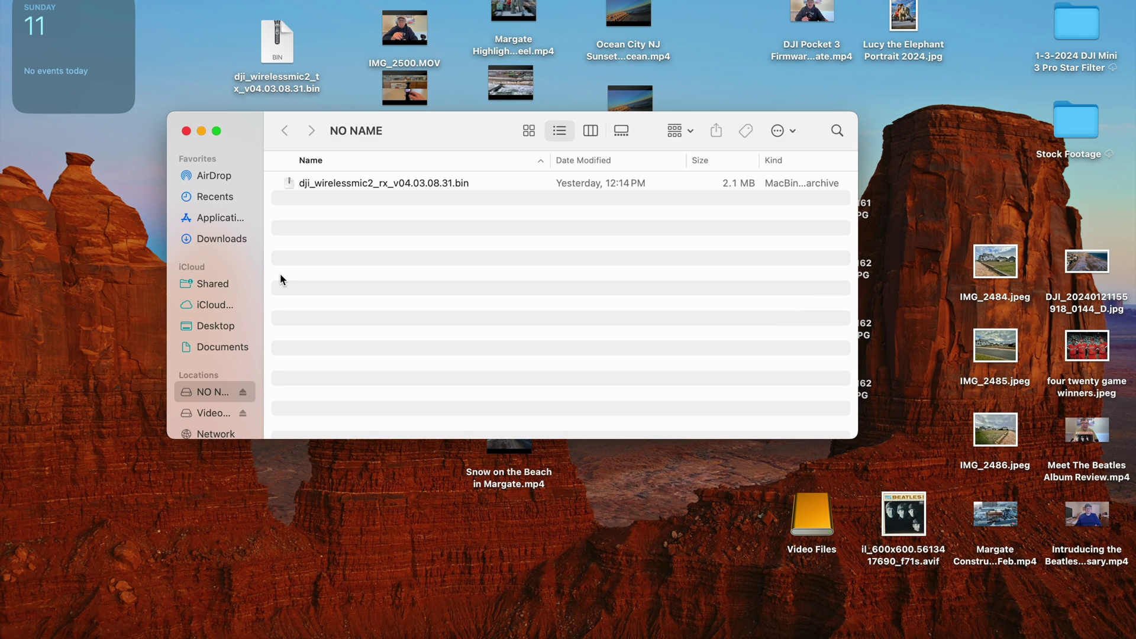
key("super+w")
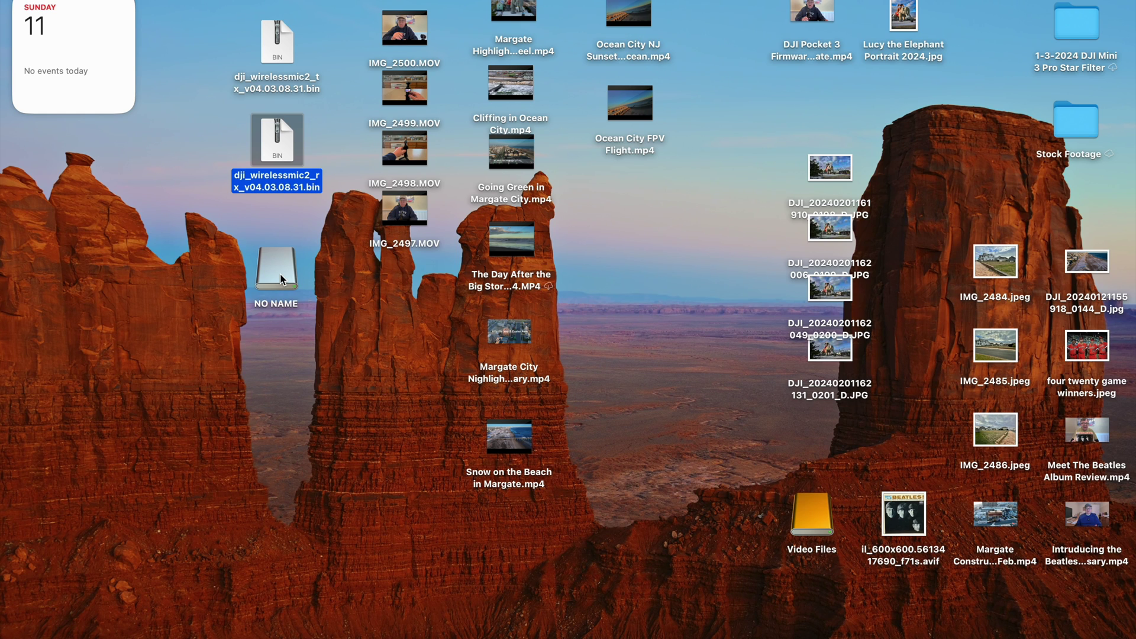
- Eject the NO NAME drive from its context menu
left_click(277, 272)
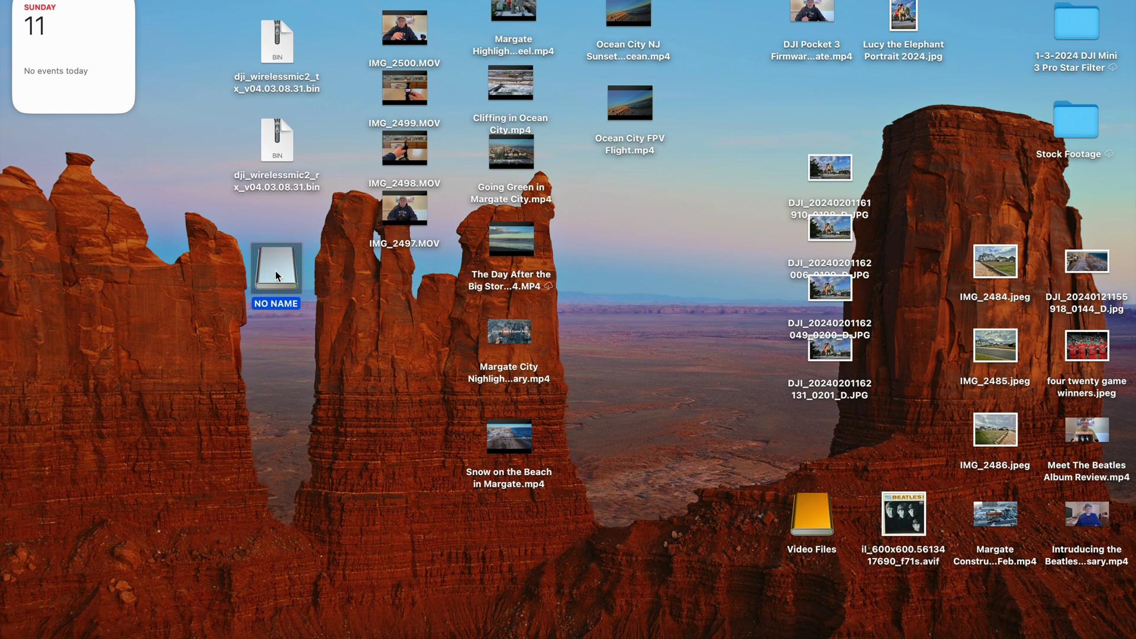
right_click(276, 272)
left_click(303, 303)
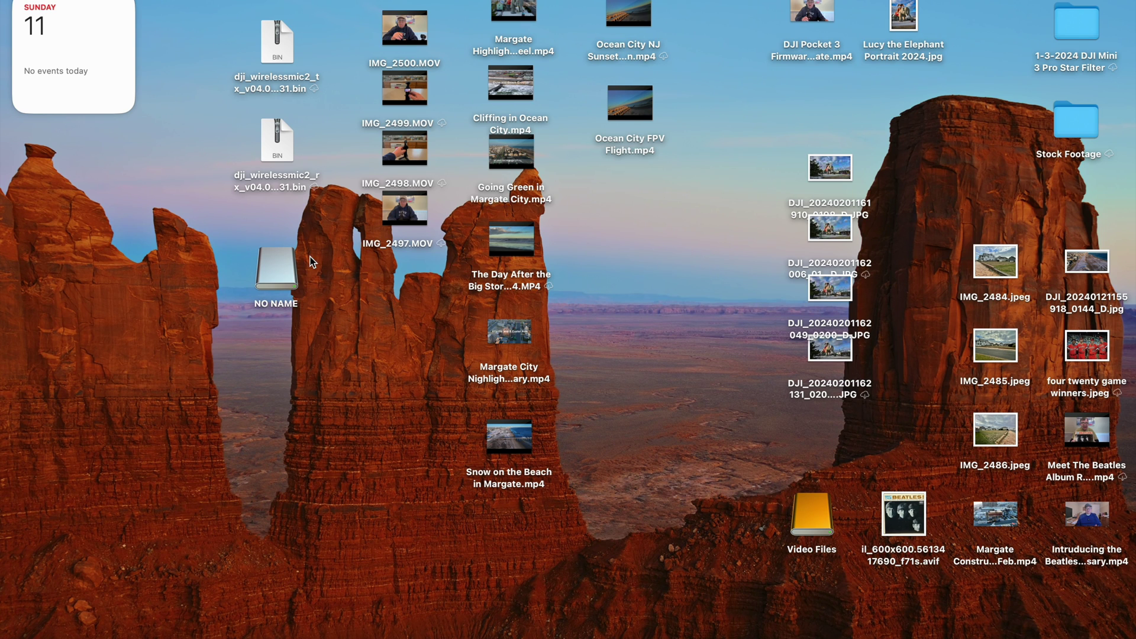
- Drop the transmitter firmware .bin by NO NAME and Quick Look it, revealing Zero KB
left_click_drag(282, 51, 250, 310)
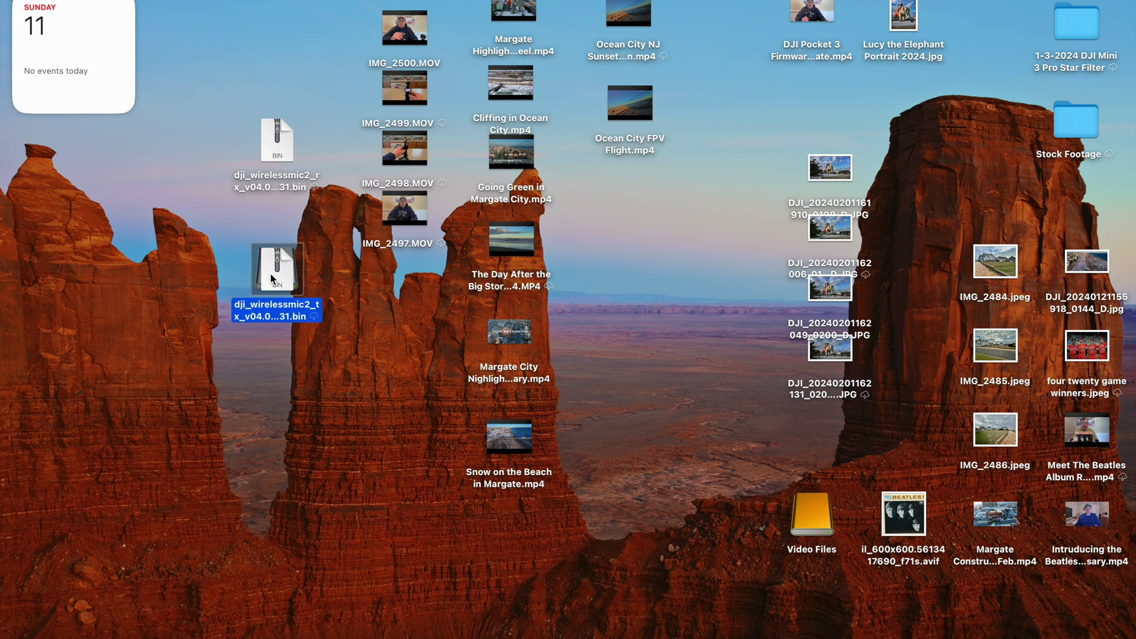
key("space")
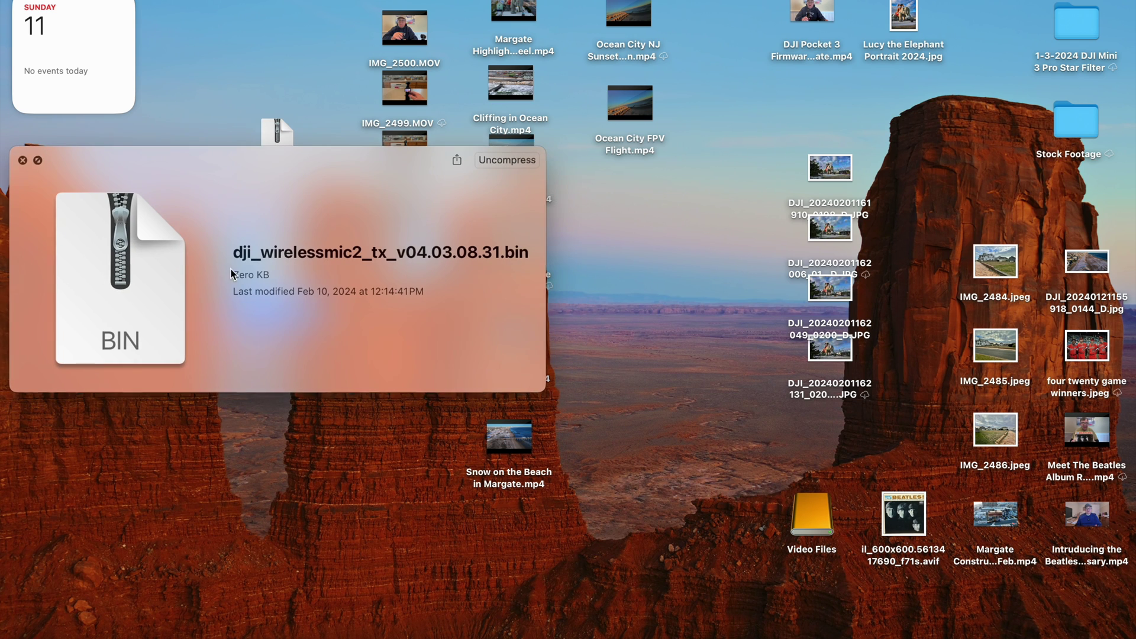
left_click(22, 163)
- Move the transmitter file aside on the desktop and eject the NO NAME drive
mouse_move(279, 277)
left_mouse_down()
mouse_move(184, 318)
mouse_move(277, 278)
left_mouse_up()
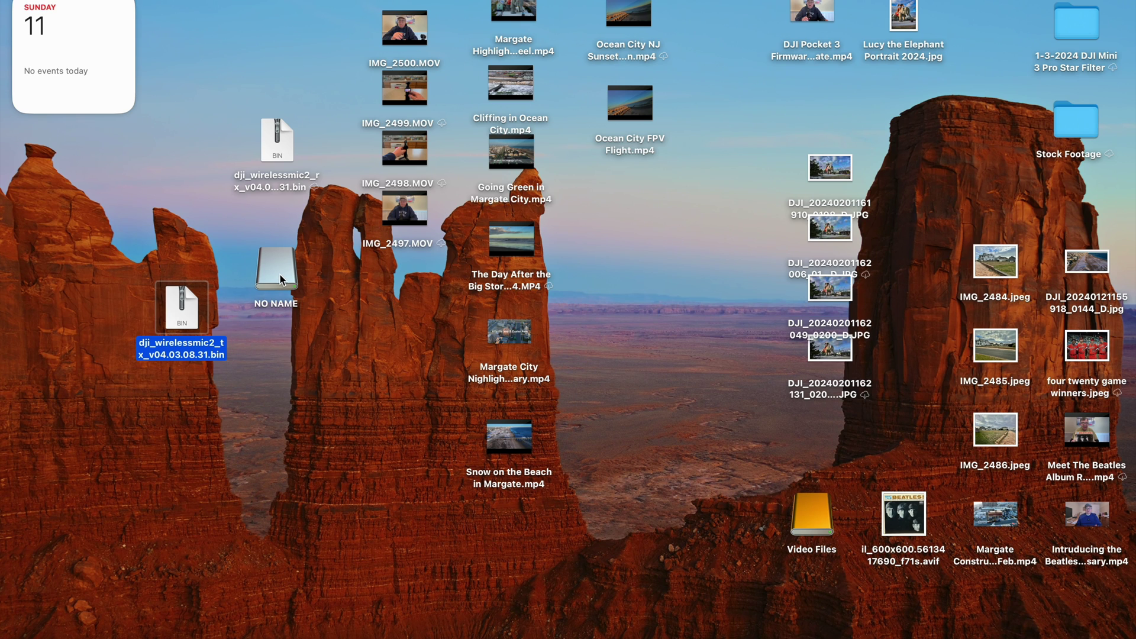
right_click(277, 274)
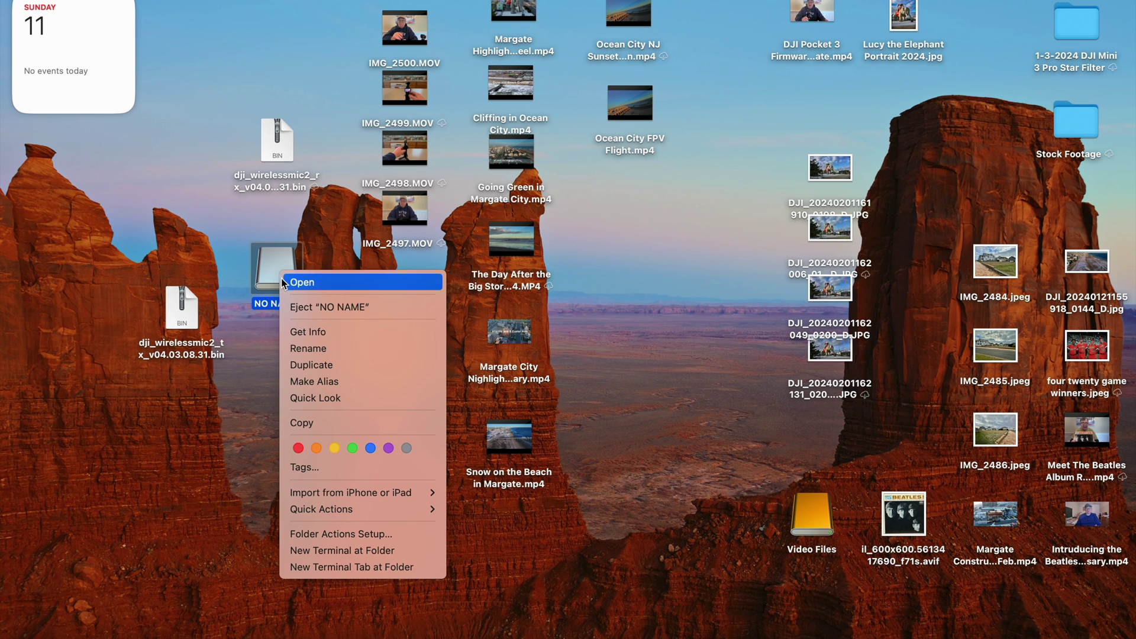
left_click(303, 307)
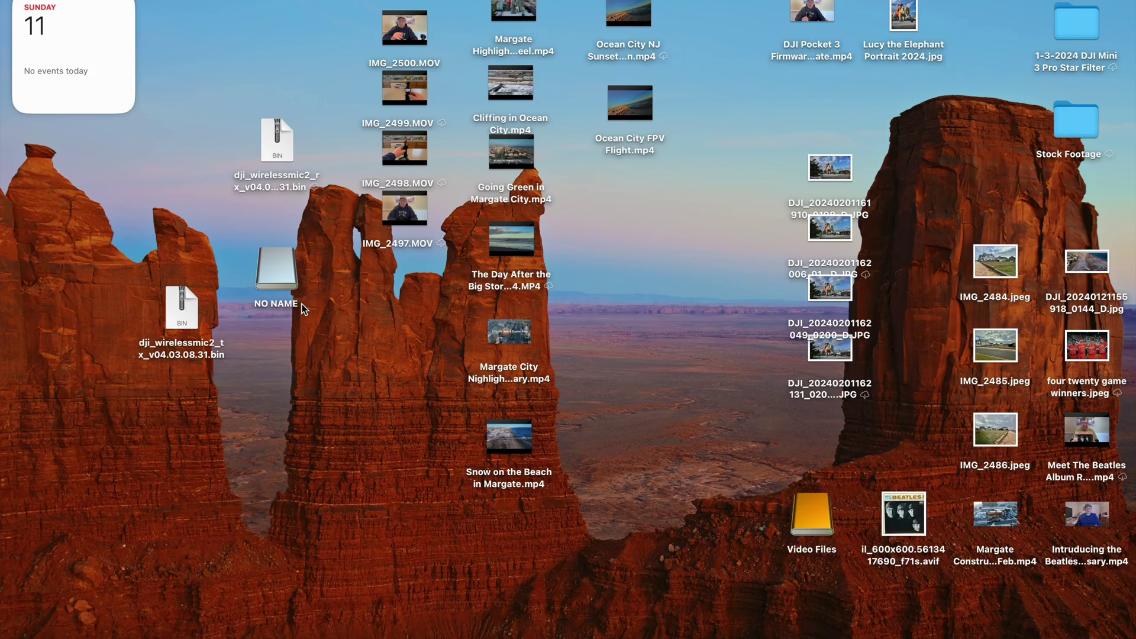
- Quick Look dji_wirelessmic2_tx_v04.03.08.31.bin to confirm it is 1.4 MB
left_click(181, 320)
key("space")
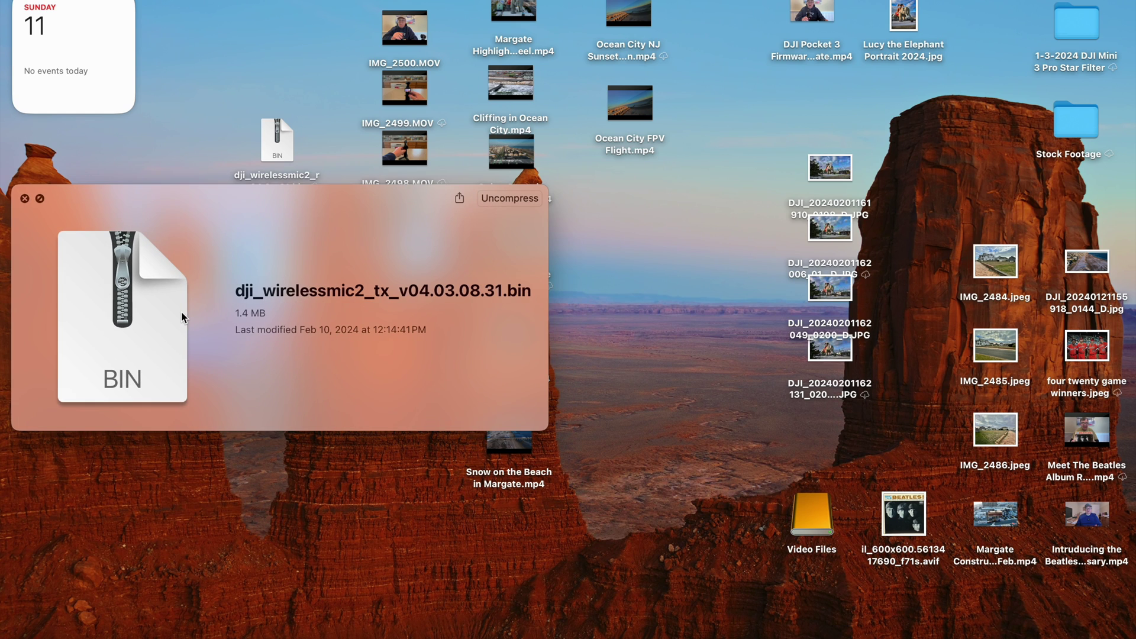
left_click(24, 199)
- Copy the transmitter .bin onto NO NAME, close the drive window, and eject the drive
left_click_drag(174, 321, 274, 277)
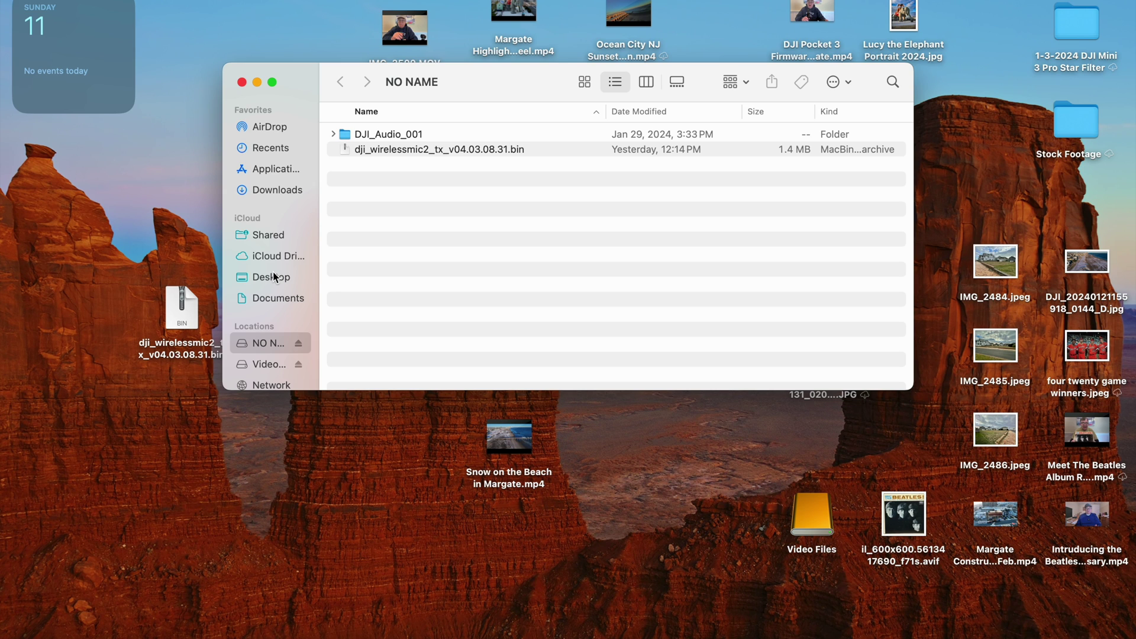
left_click(242, 82)
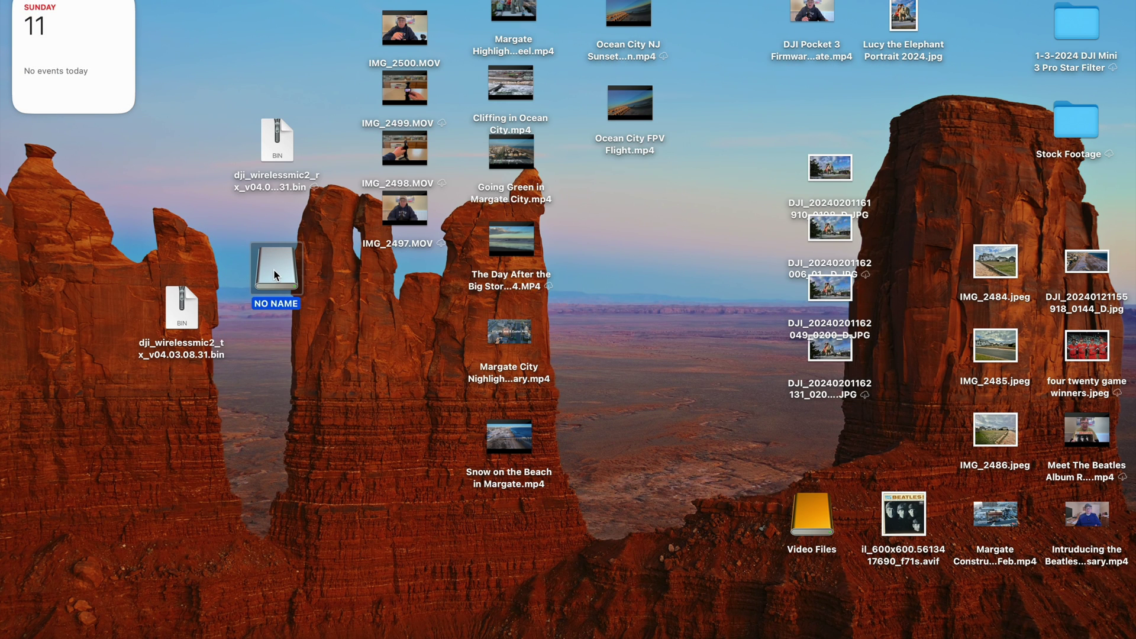
right_click(275, 274)
left_click(284, 301)
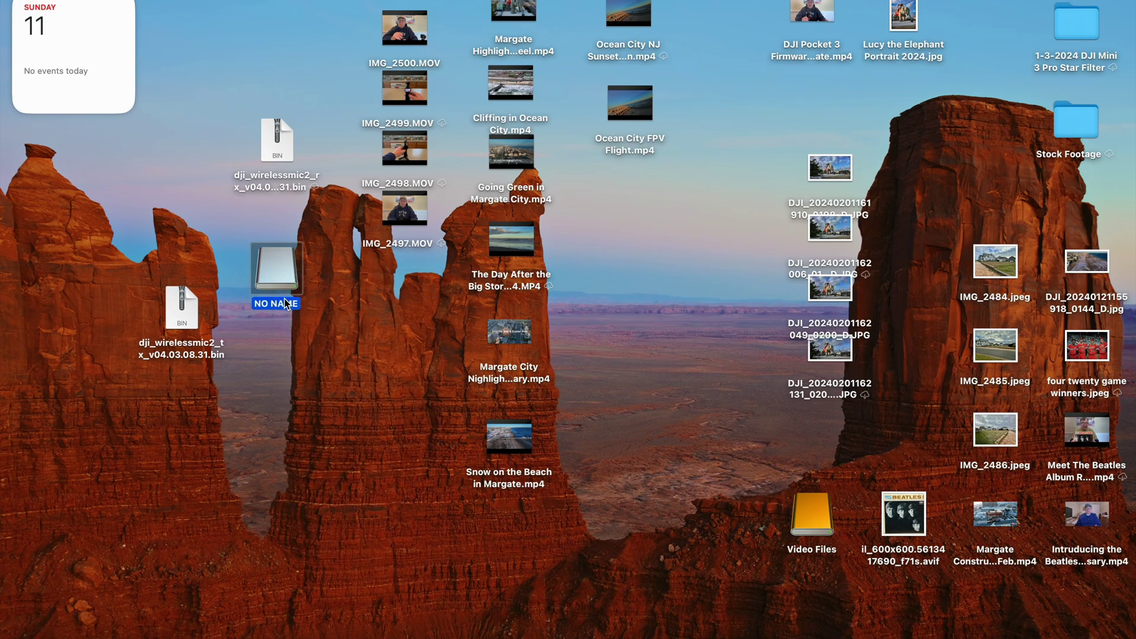